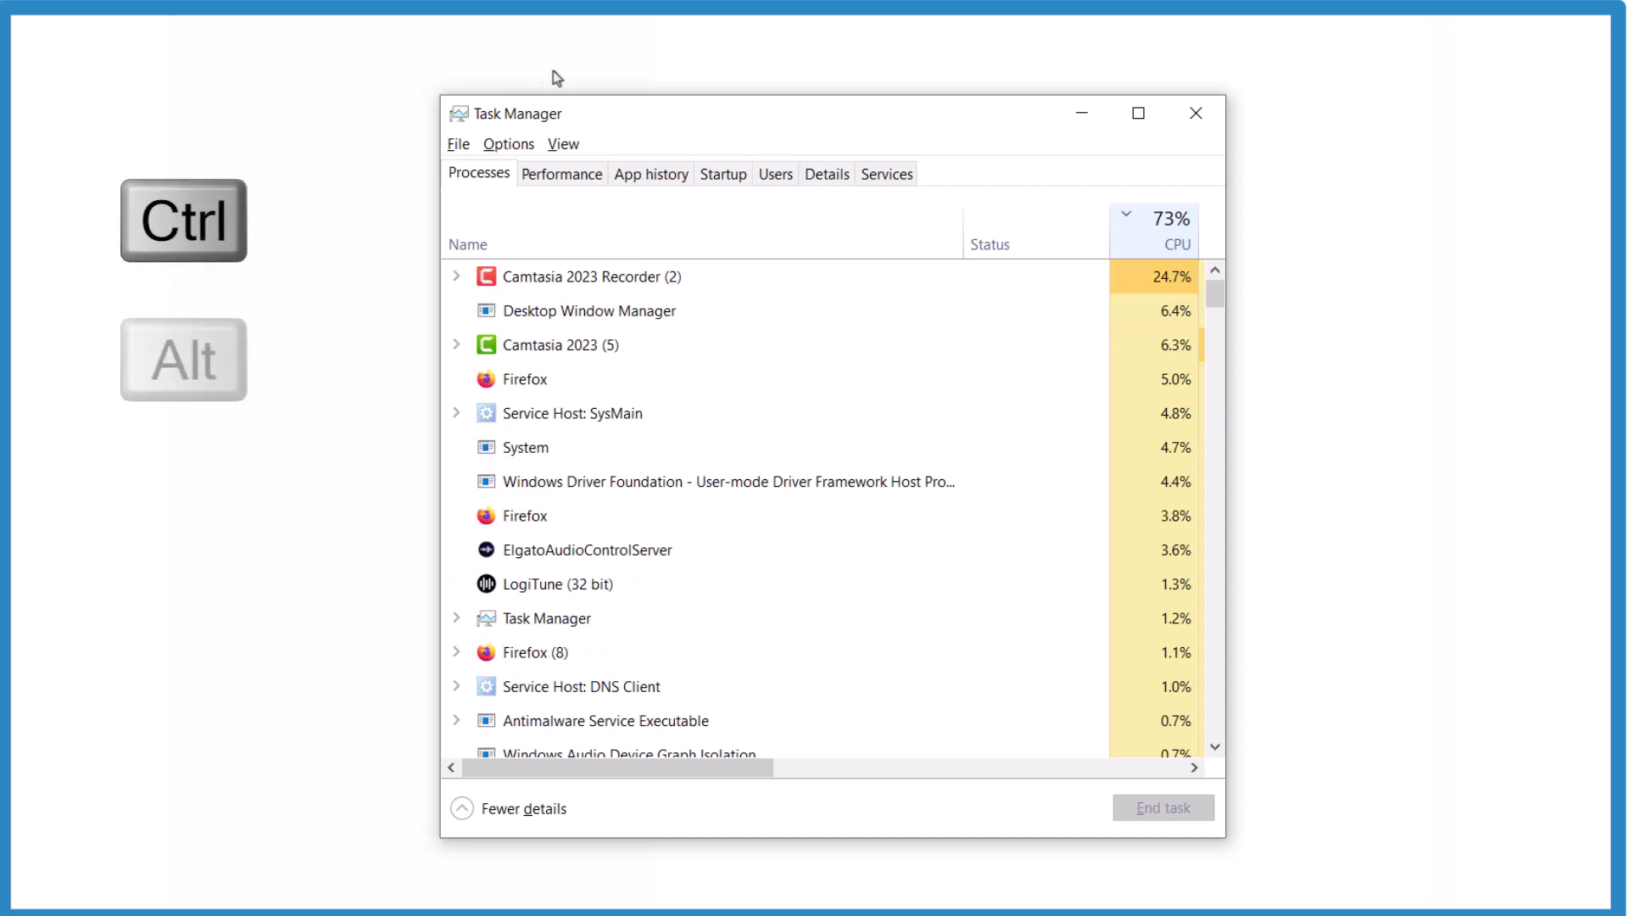
Bring up Task Manager and end the LogiTune and LogiTuneAgent processes from their context menus
{"action": "key", "text": "ctrl+alt+Delete"}
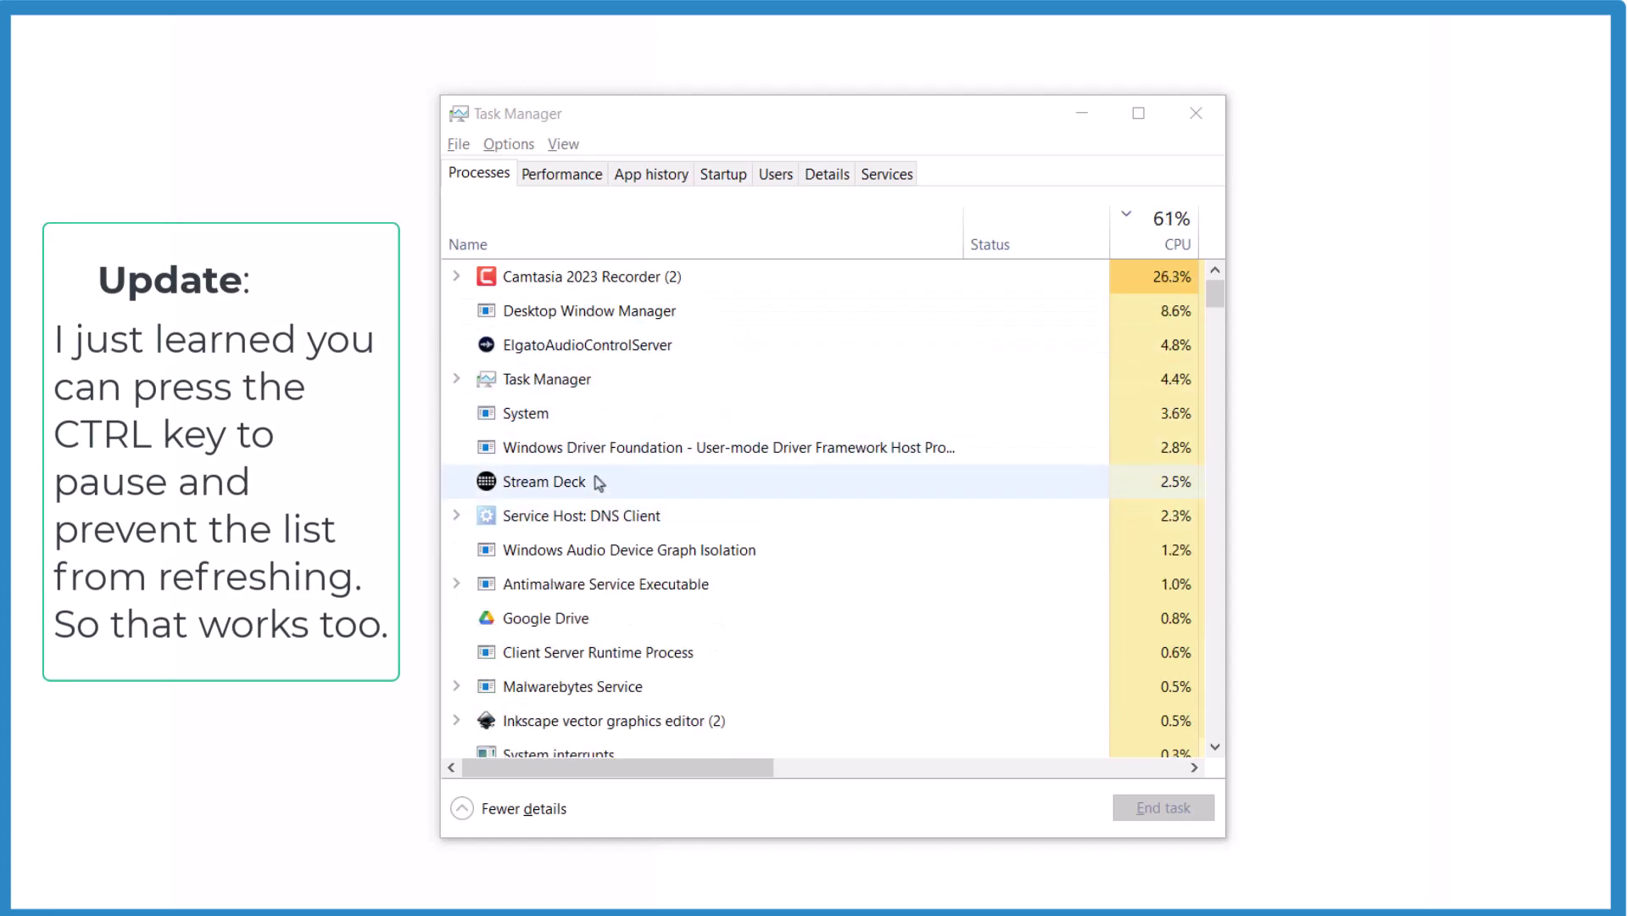
{"action": "scroll", "coordinate": [608, 445], "scroll_direction": "down", "scroll_amount": 1}
{"action": "scroll", "coordinate": [610, 394], "scroll_direction": "down", "scroll_amount": 1}
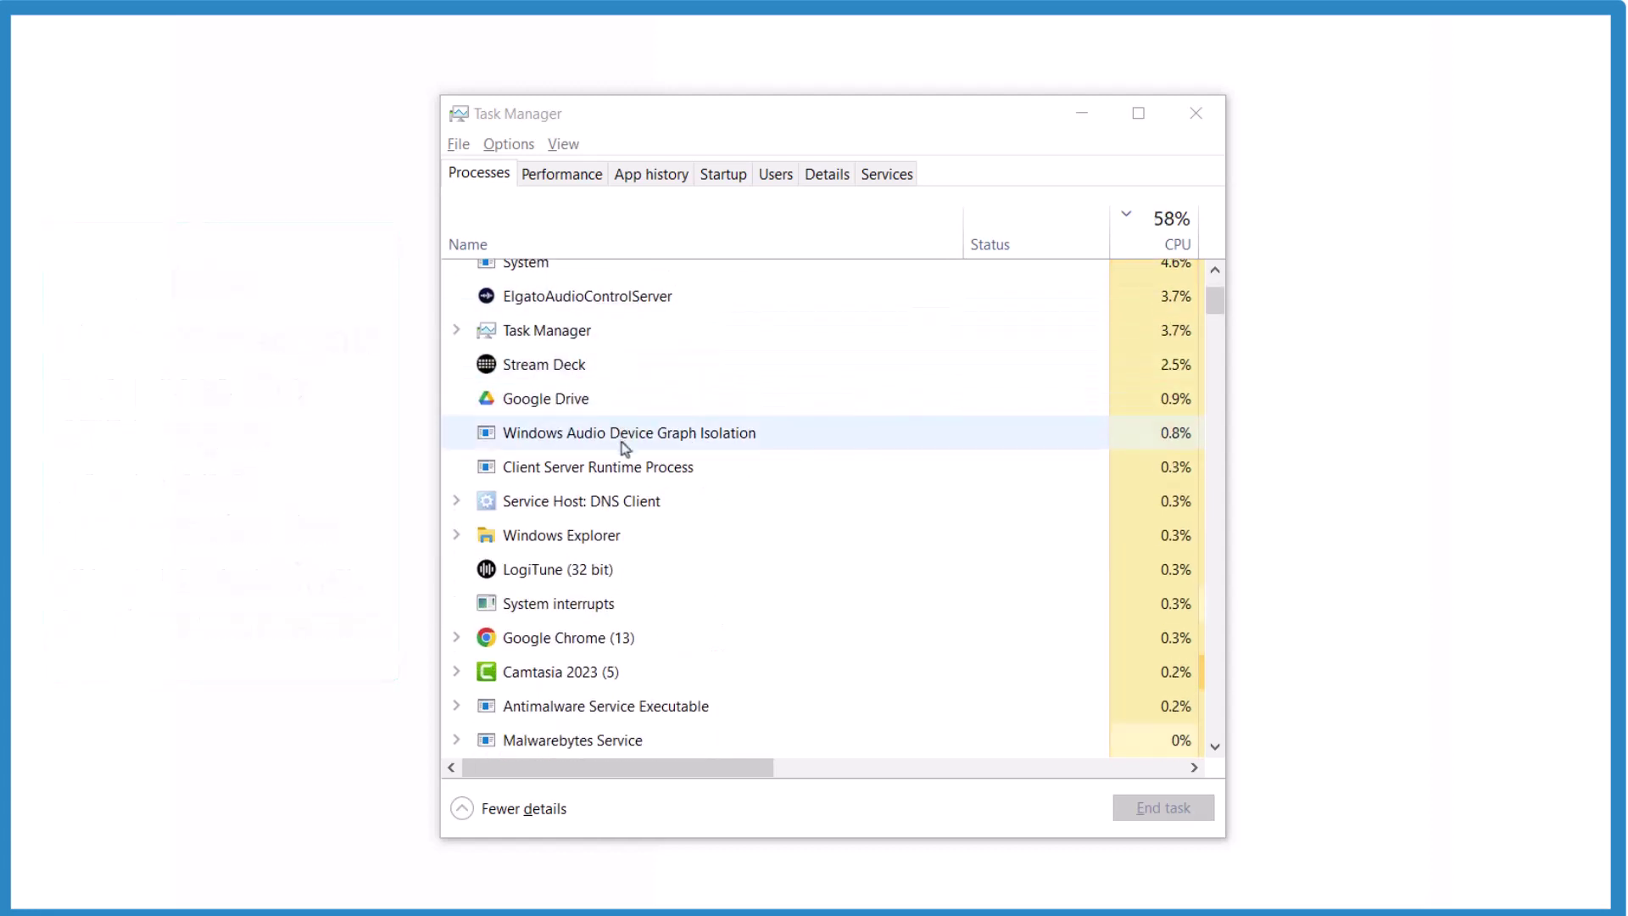
{"action": "scroll", "coordinate": [624, 445], "scroll_direction": "up", "scroll_amount": 2}
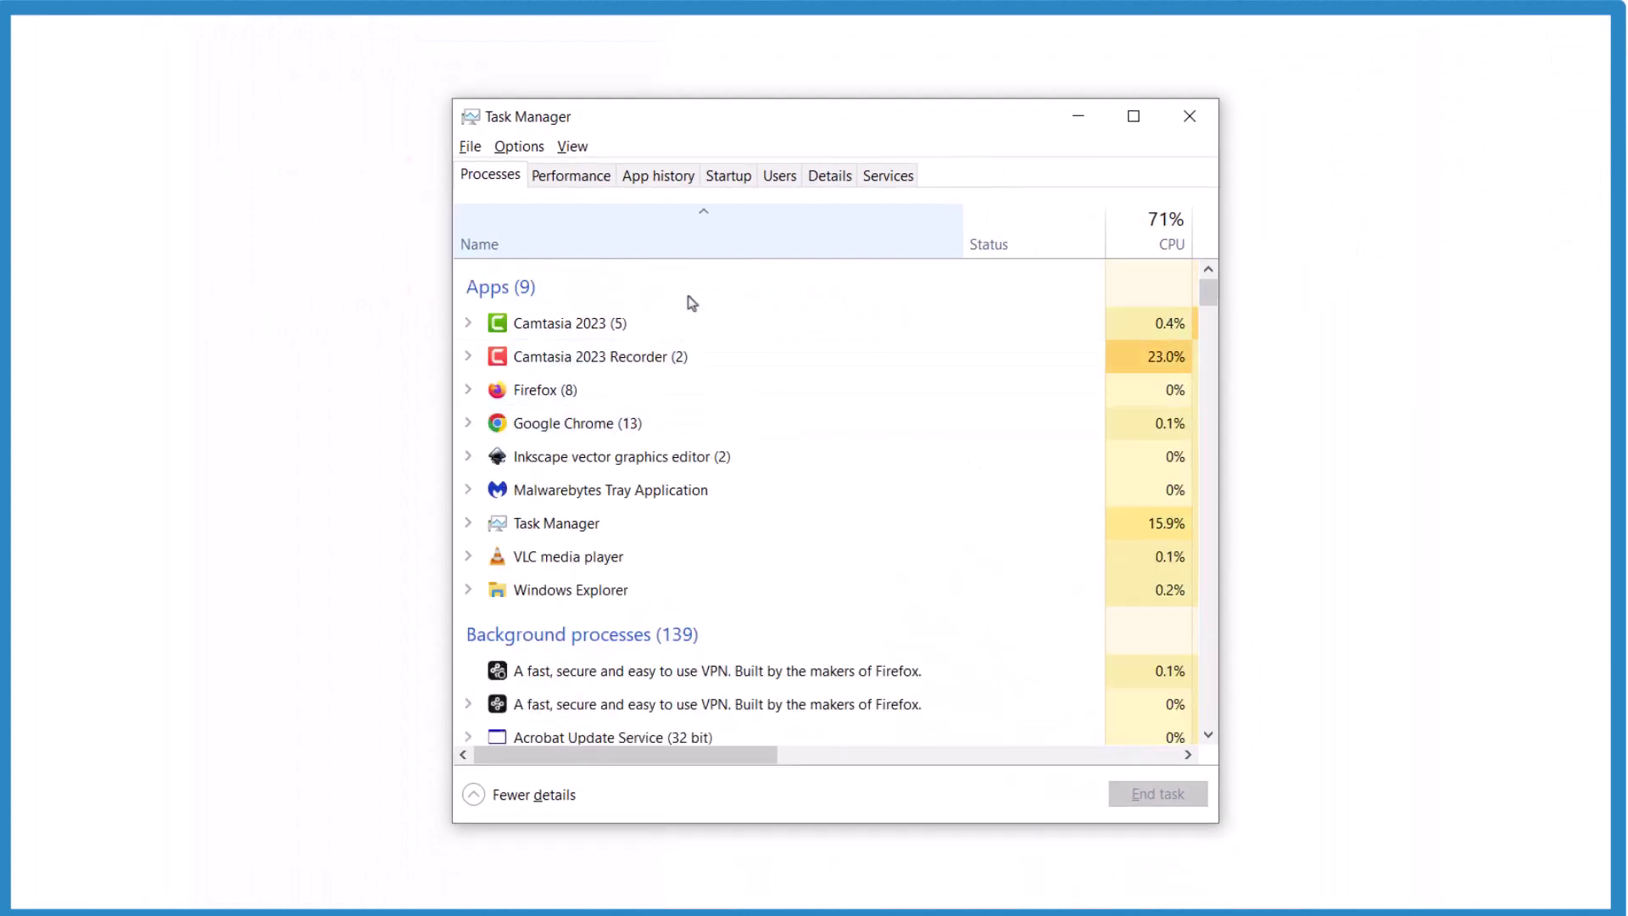
{"action": "scroll", "coordinate": [754, 489], "scroll_direction": "down", "scroll_amount": 3}
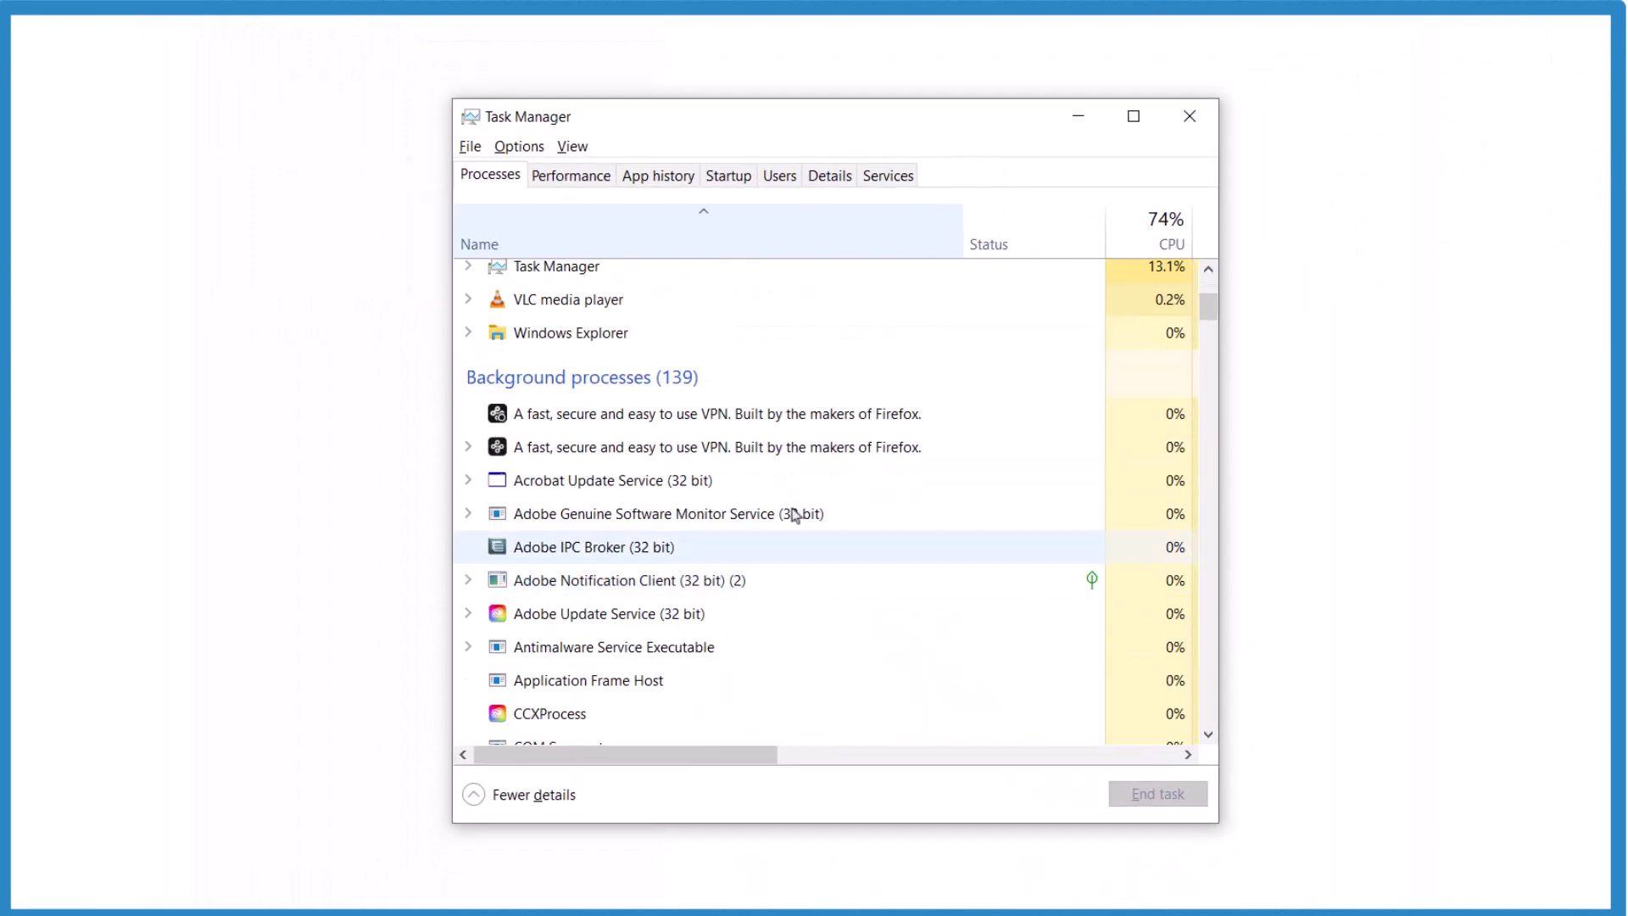
{"action": "scroll", "coordinate": [822, 572], "scroll_direction": "down", "scroll_amount": 4}
{"action": "scroll", "coordinate": [822, 585], "scroll_direction": "down", "scroll_amount": 3}
{"action": "scroll", "coordinate": [823, 562], "scroll_direction": "down", "scroll_amount": 3}
{"action": "scroll", "coordinate": [823, 561], "scroll_direction": "down", "scroll_amount": 2}
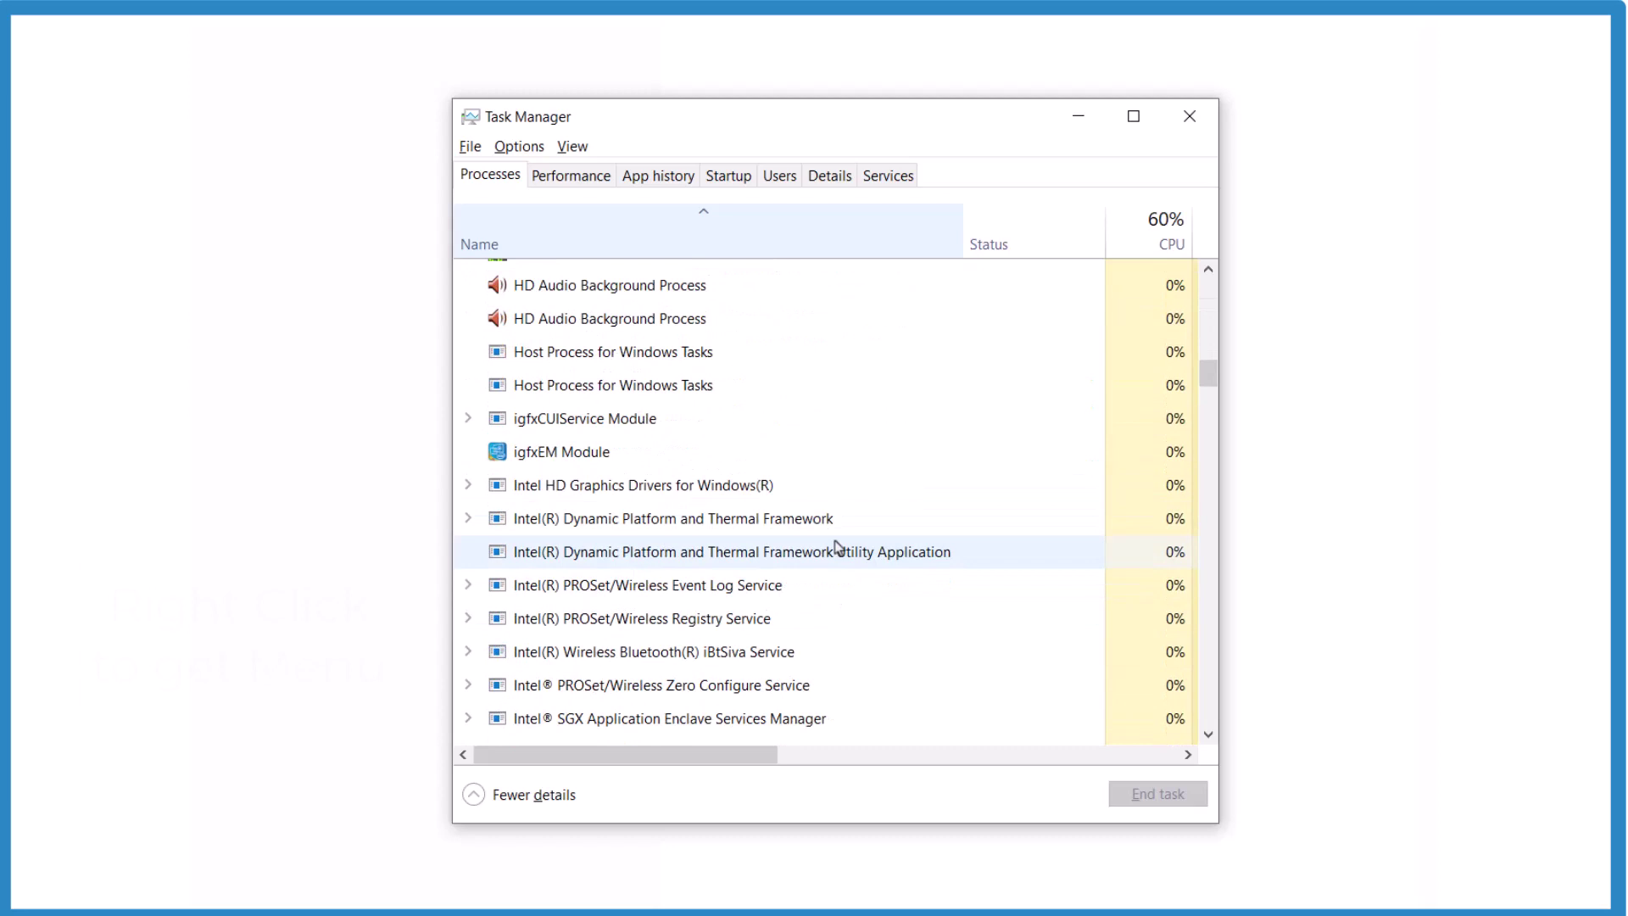
{"action": "scroll", "coordinate": [833, 547], "scroll_direction": "down", "scroll_amount": 2}
{"action": "scroll", "coordinate": [832, 547], "scroll_direction": "down", "scroll_amount": 1}
{"action": "right_click", "coordinate": [517, 533]}
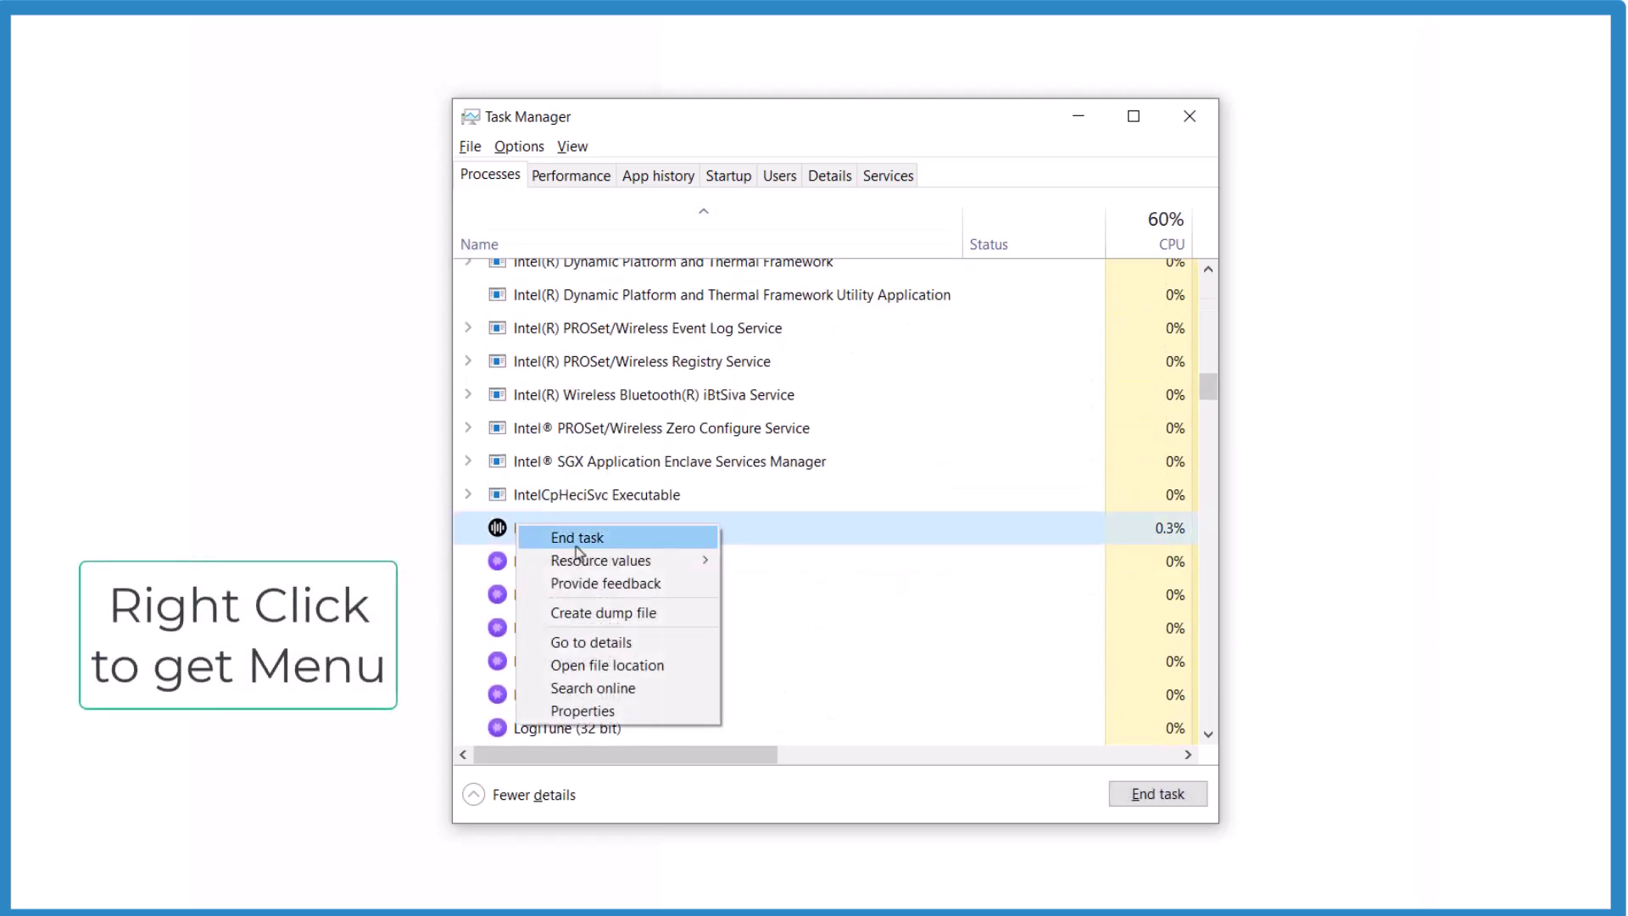
{"action": "left_click", "coordinate": [582, 541]}
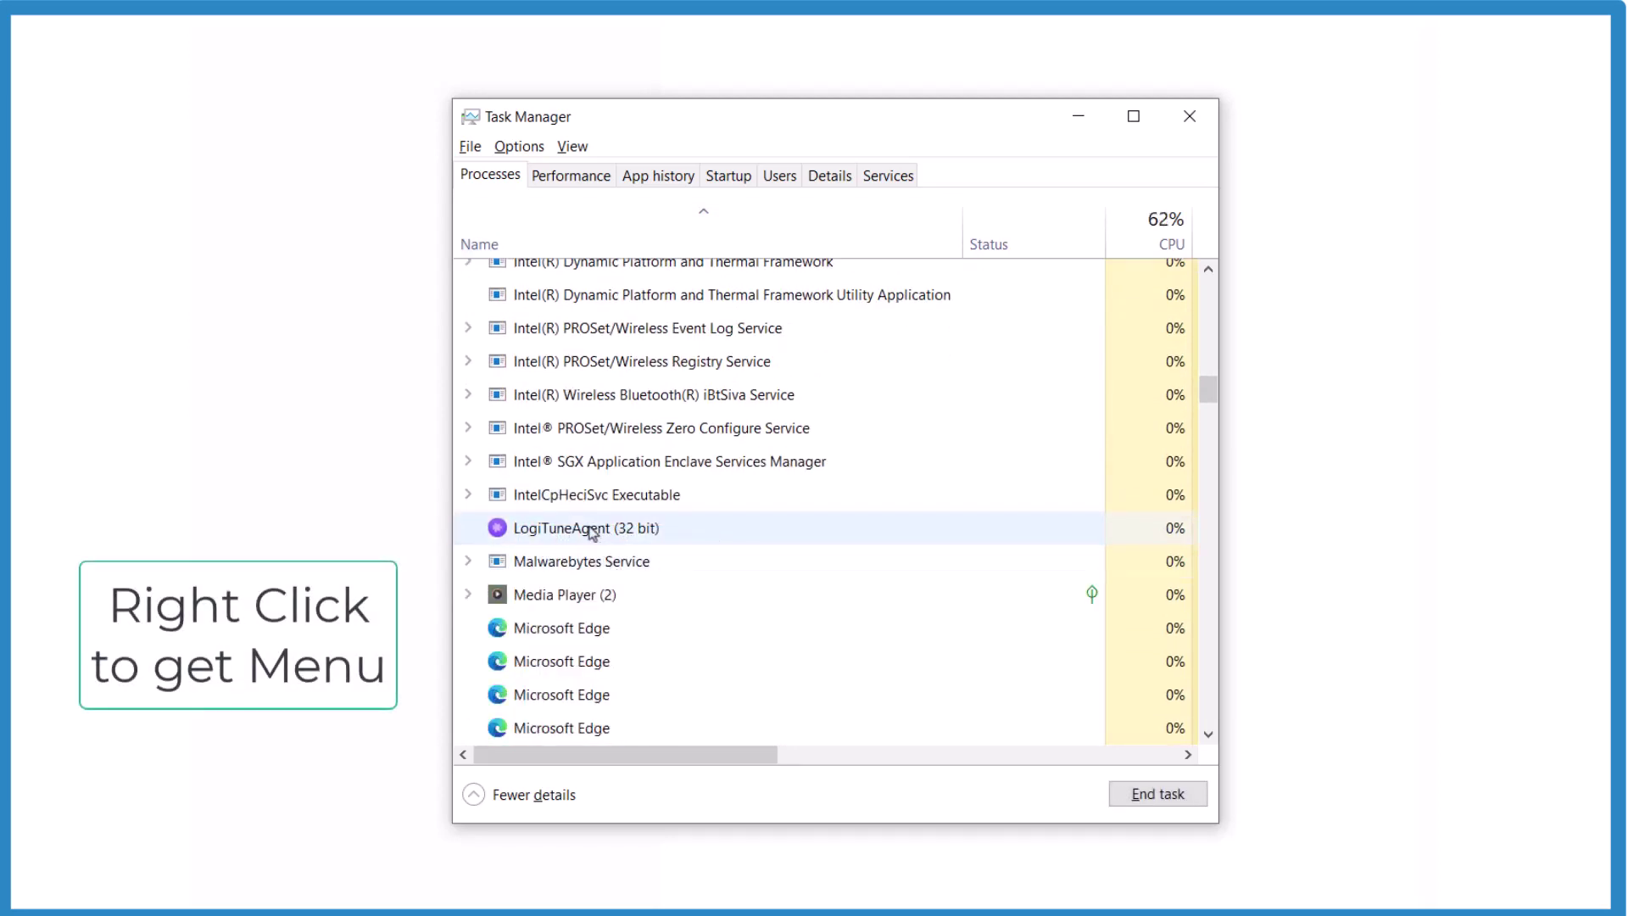
{"action": "right_click", "coordinate": [594, 530]}
{"action": "left_click", "coordinate": [648, 538]}
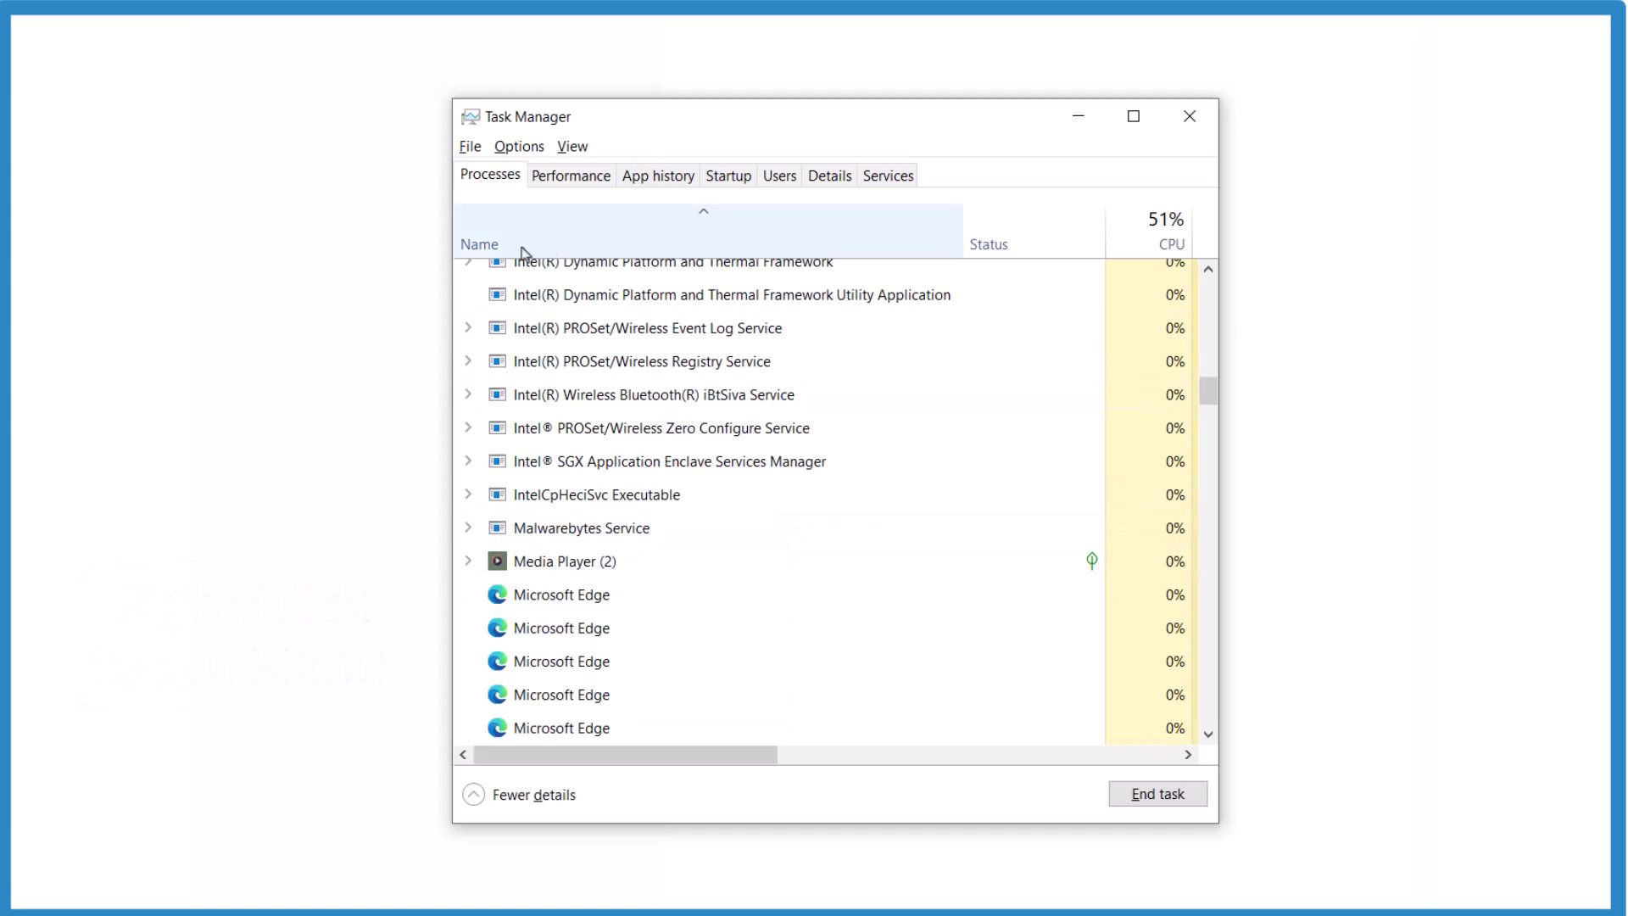
{"action": "scroll", "coordinate": [673, 433], "scroll_direction": "up", "scroll_amount": 1}
{"action": "scroll", "coordinate": [672, 432], "scroll_direction": "up", "scroll_amount": 2}
{"action": "scroll", "coordinate": [694, 404], "scroll_direction": "up", "scroll_amount": 2}
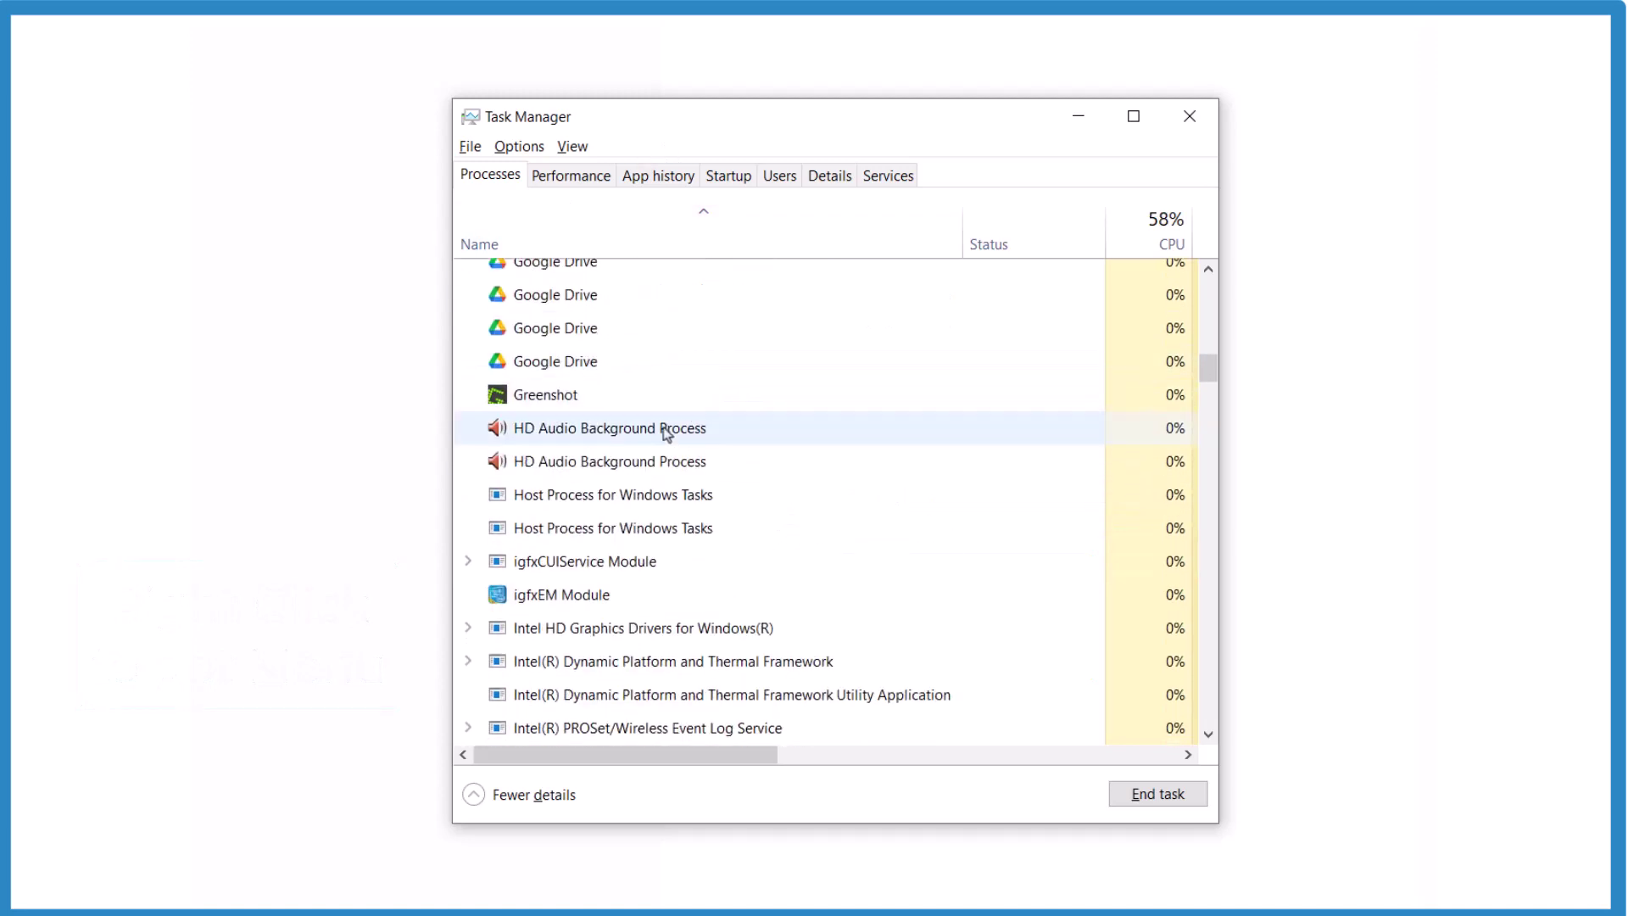
{"action": "scroll", "coordinate": [716, 429], "scroll_direction": "up", "scroll_amount": 2}
{"action": "scroll", "coordinate": [672, 331], "scroll_direction": "up", "scroll_amount": 2}
{"action": "scroll", "coordinate": [671, 331], "scroll_direction": "up", "scroll_amount": 2}
{"action": "scroll", "coordinate": [659, 364], "scroll_direction": "up", "scroll_amount": 2}
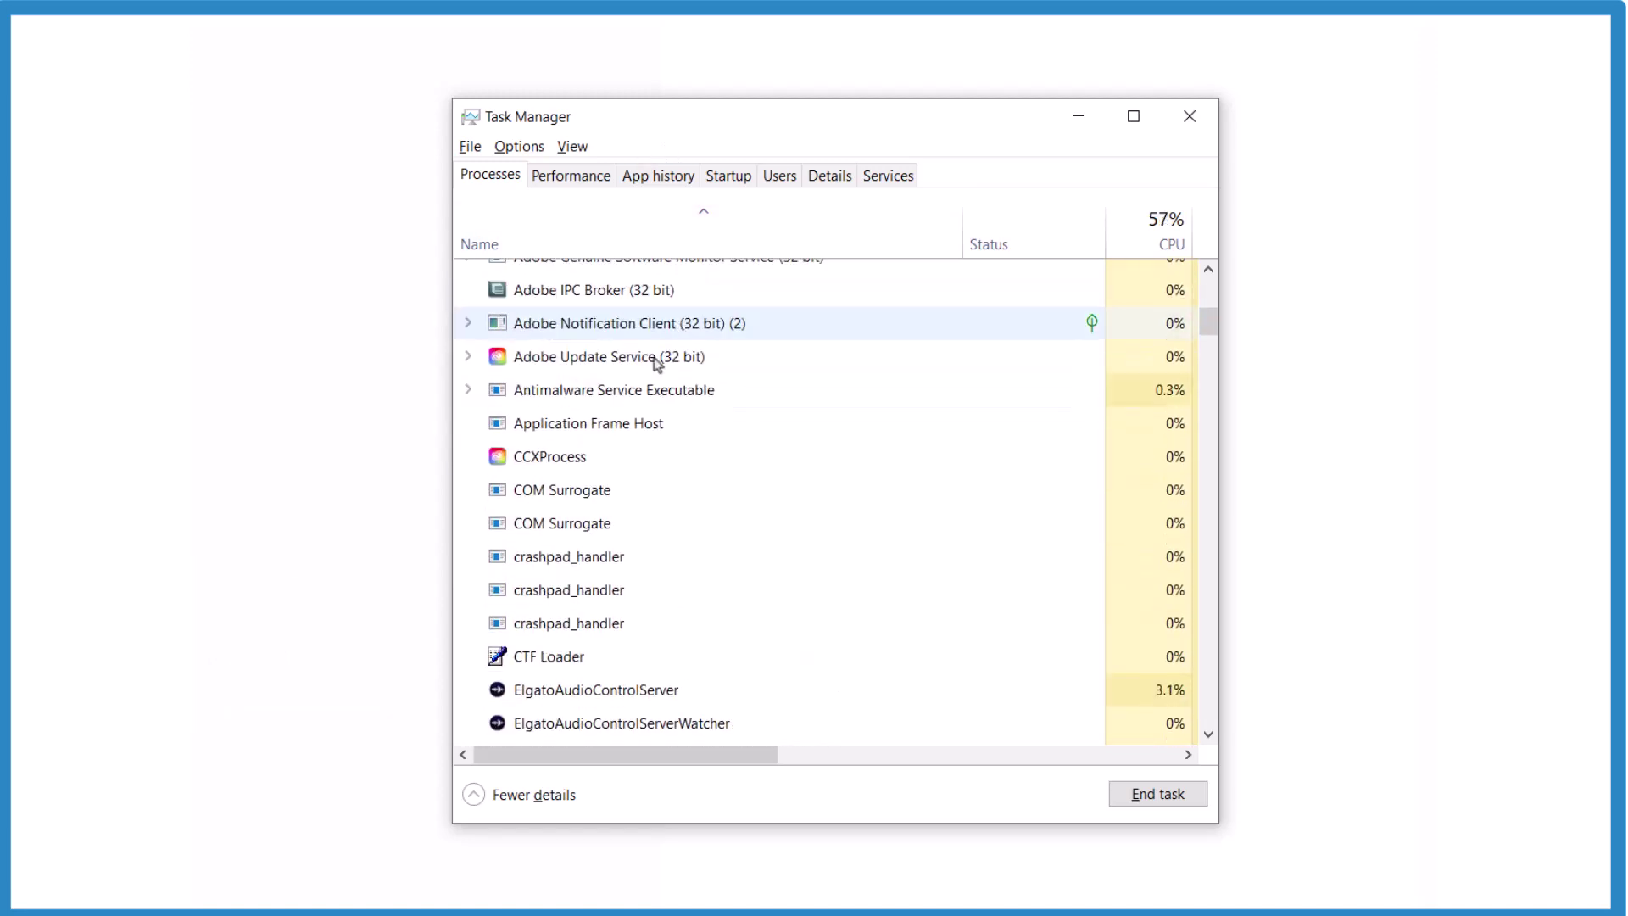
{"action": "scroll", "coordinate": [680, 312], "scroll_direction": "up", "scroll_amount": 2}
{"action": "scroll", "coordinate": [681, 311], "scroll_direction": "up", "scroll_amount": 2}
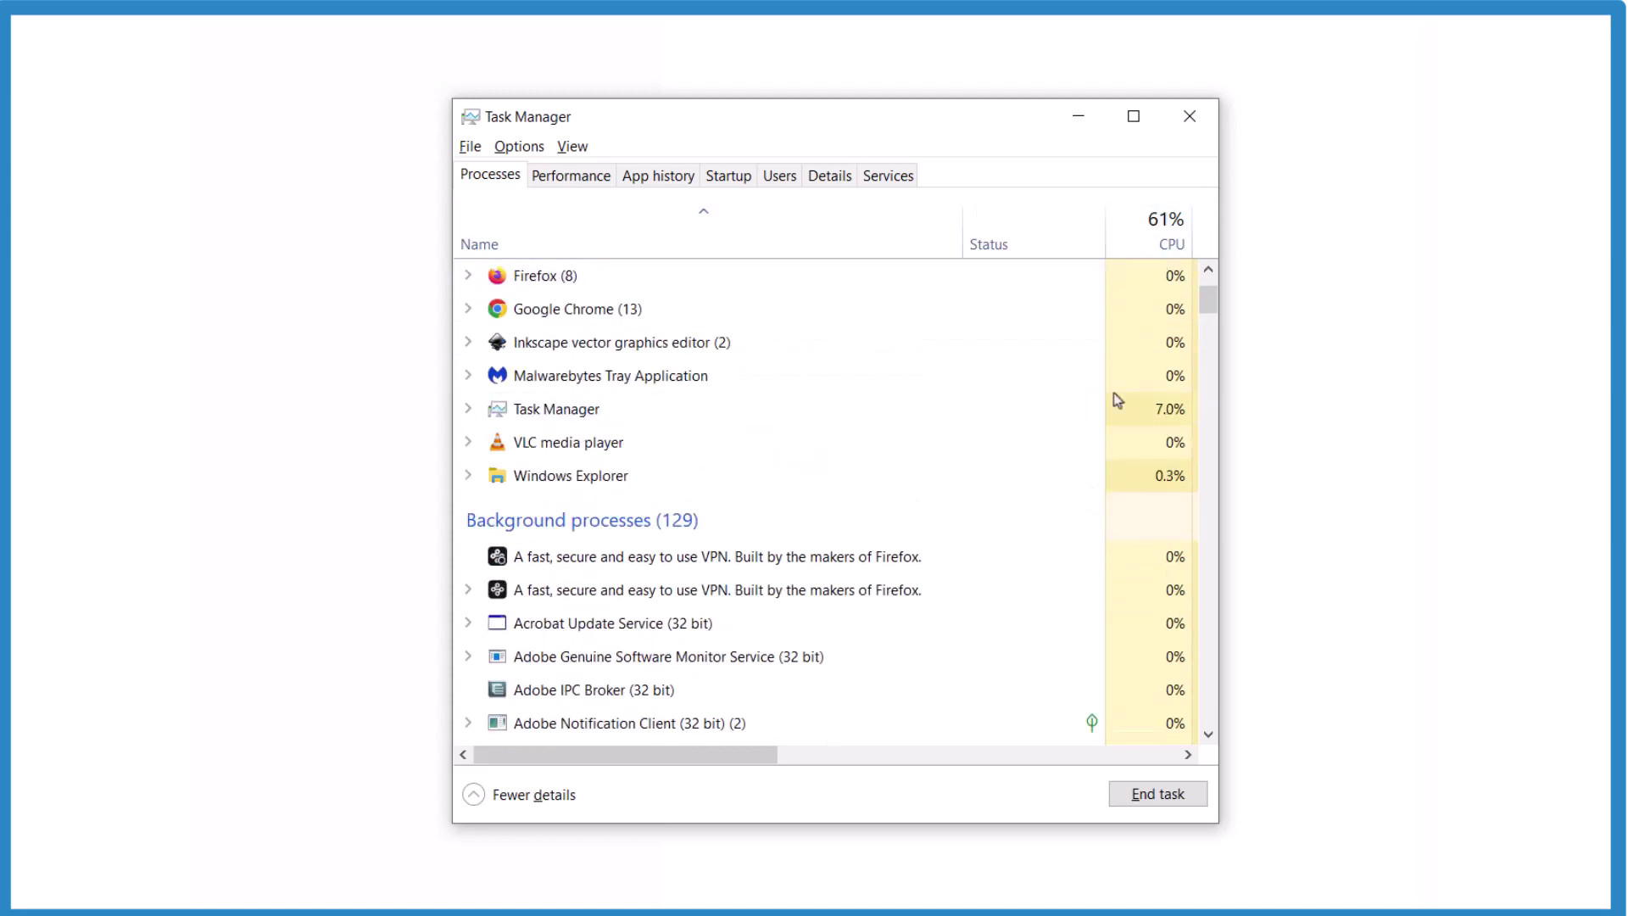
{"action": "scroll", "coordinate": [921, 415], "scroll_direction": "up", "scroll_amount": 1}
Sort processes by CPU usage, highest first, putting Camtasia Recorder at the top
{"action": "left_click", "coordinate": [1160, 246]}
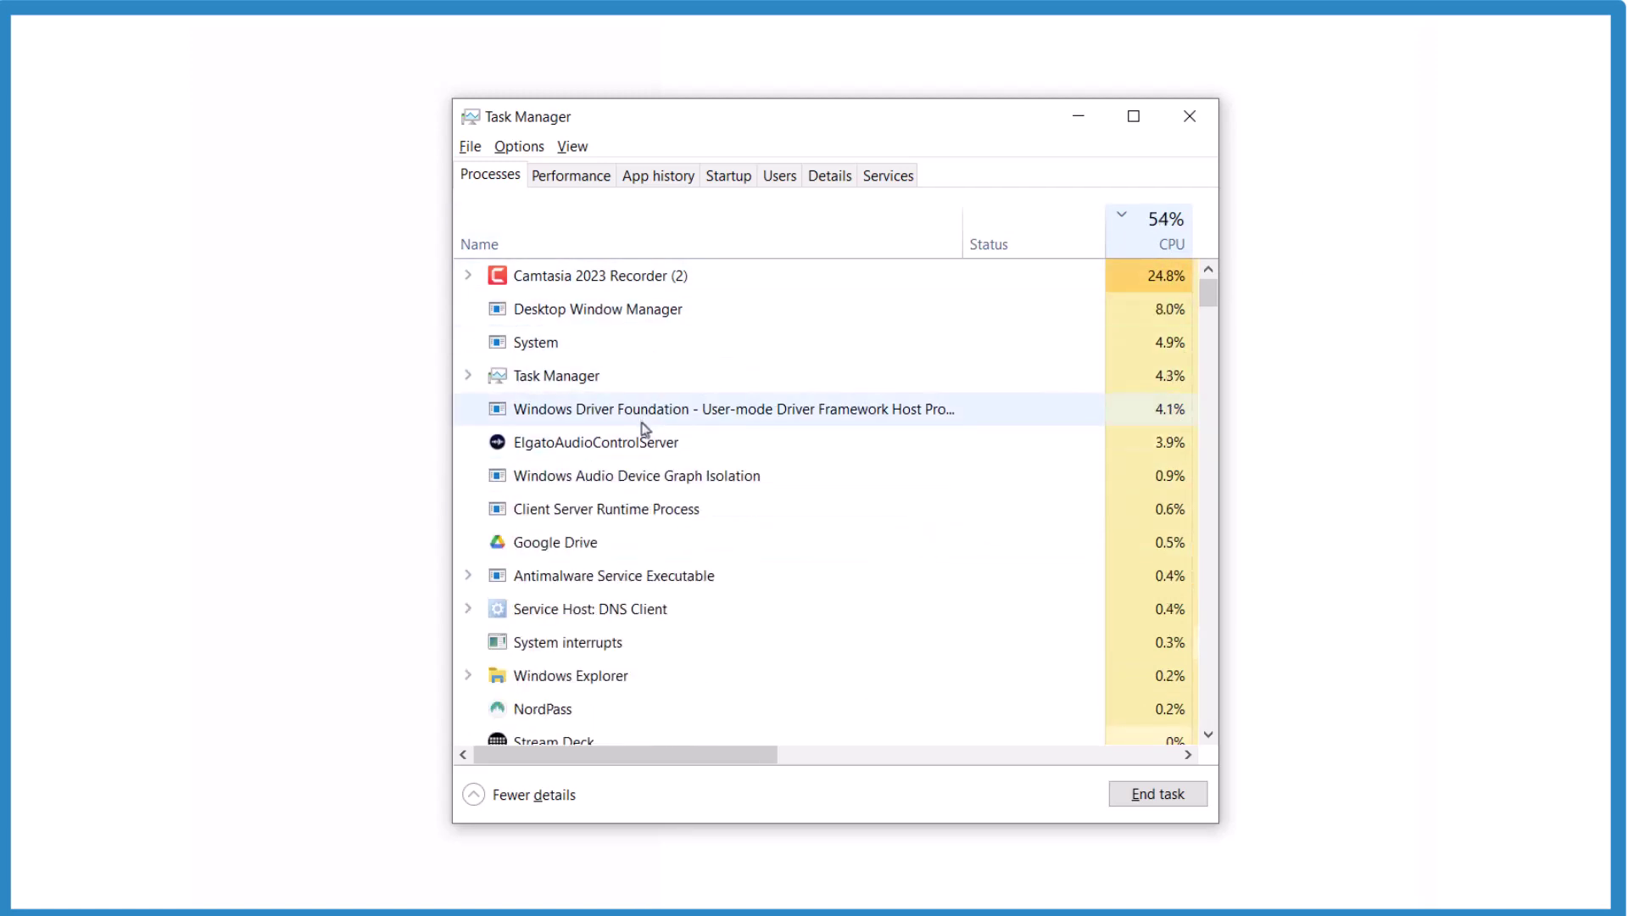
Re-sort the process list by Name, grouped into Apps and Background processes
{"action": "left_click", "coordinate": [497, 246]}
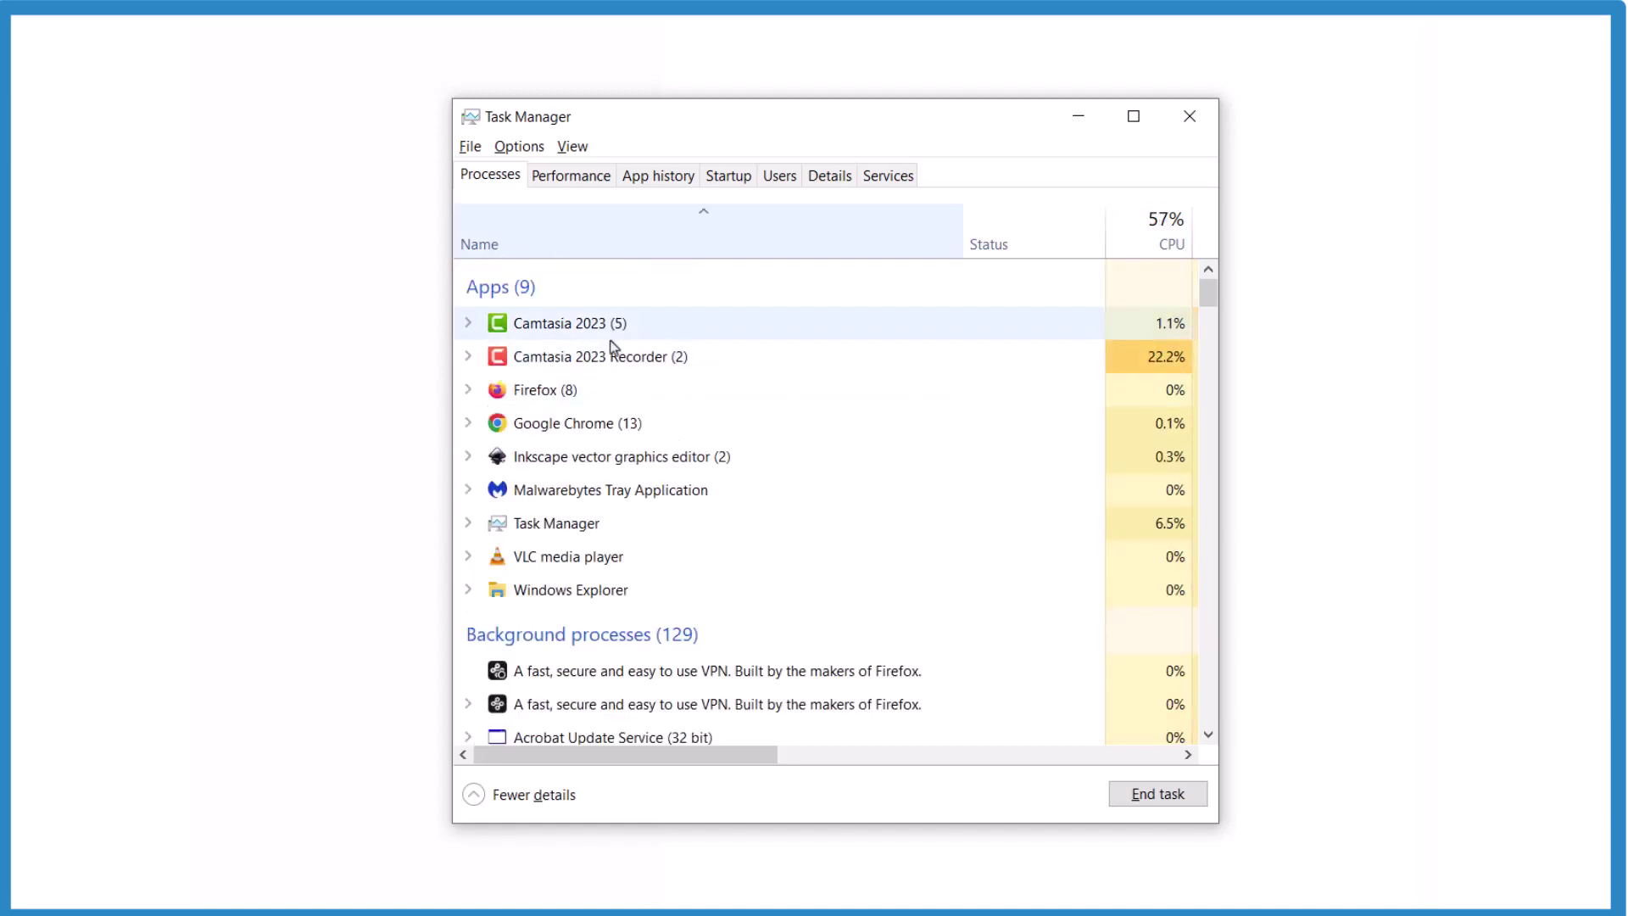